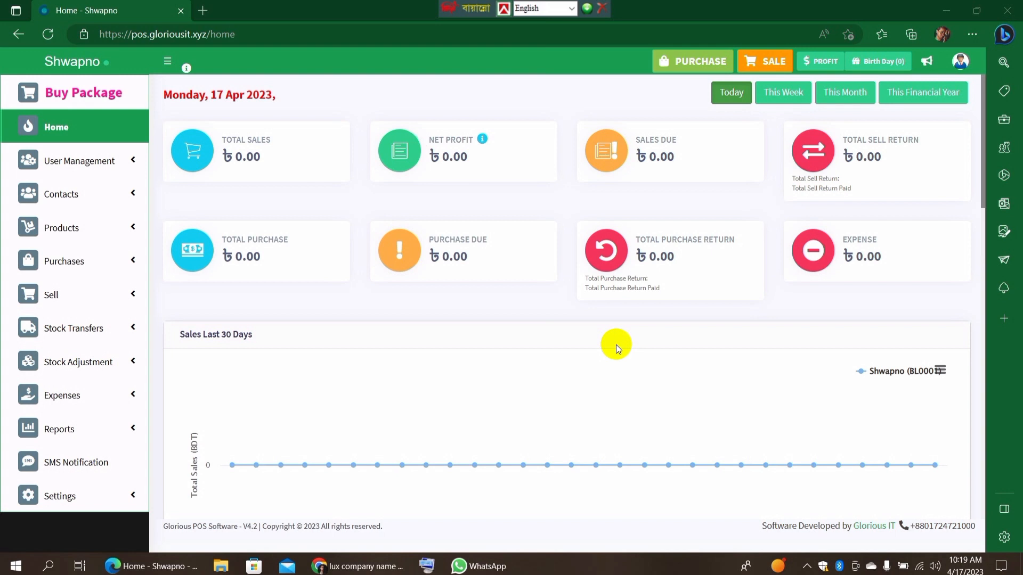
# Start a new contact from the suppliers list, with the contact type Suppliers.
pyautogui.click(96, 195)
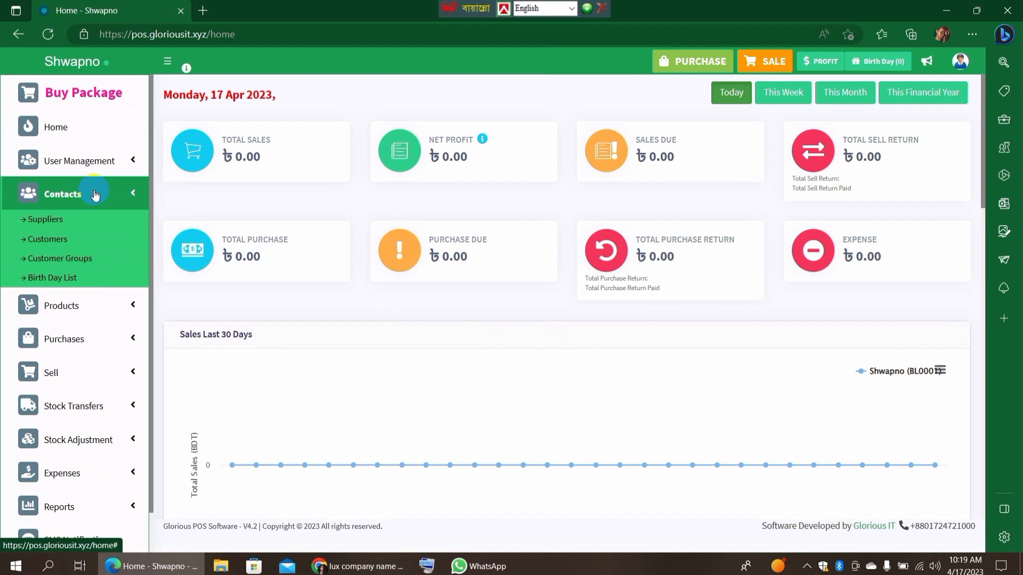
pyautogui.click(57, 221)
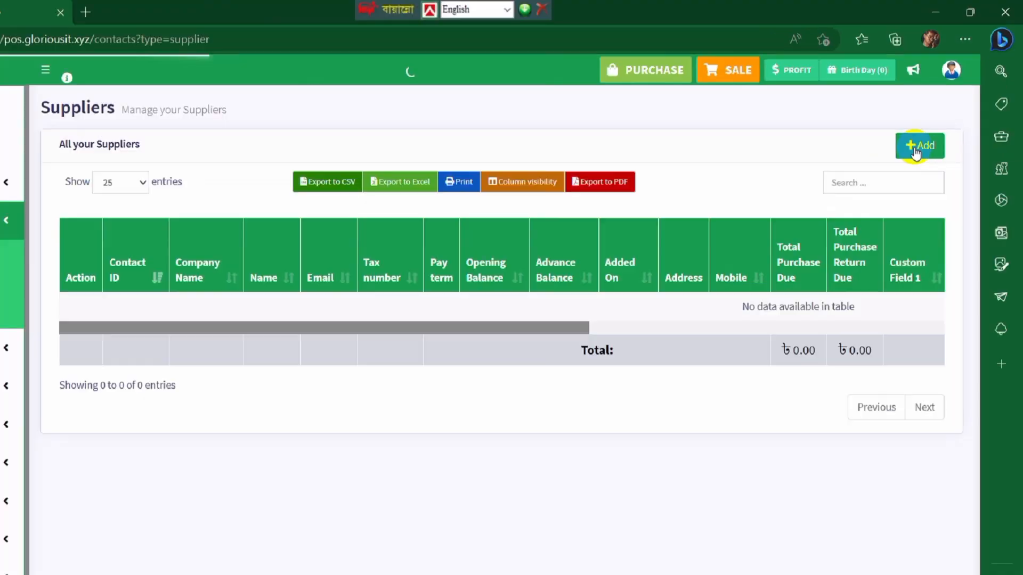
pyautogui.click(835, 266)
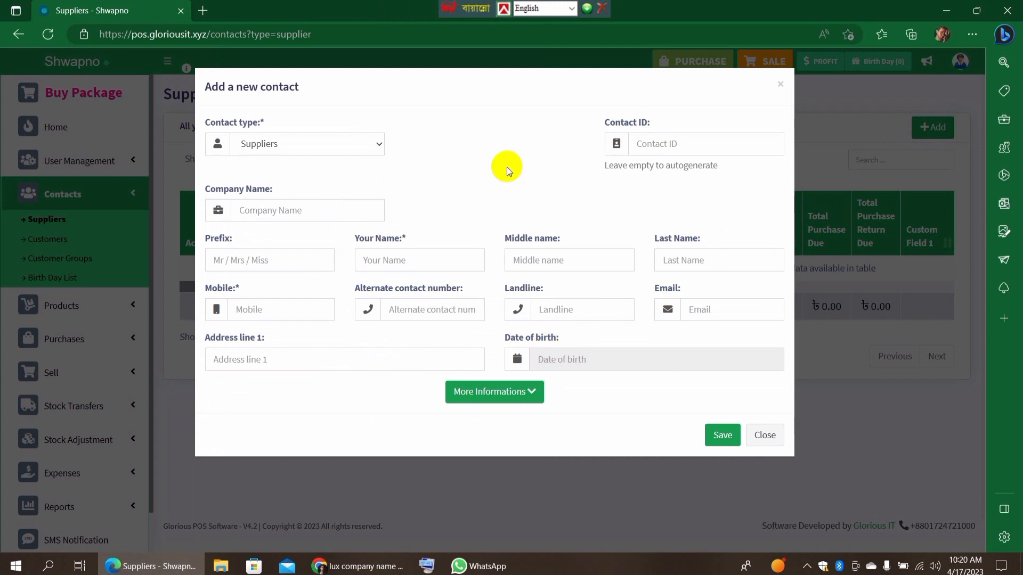
pyautogui.click(362, 141)
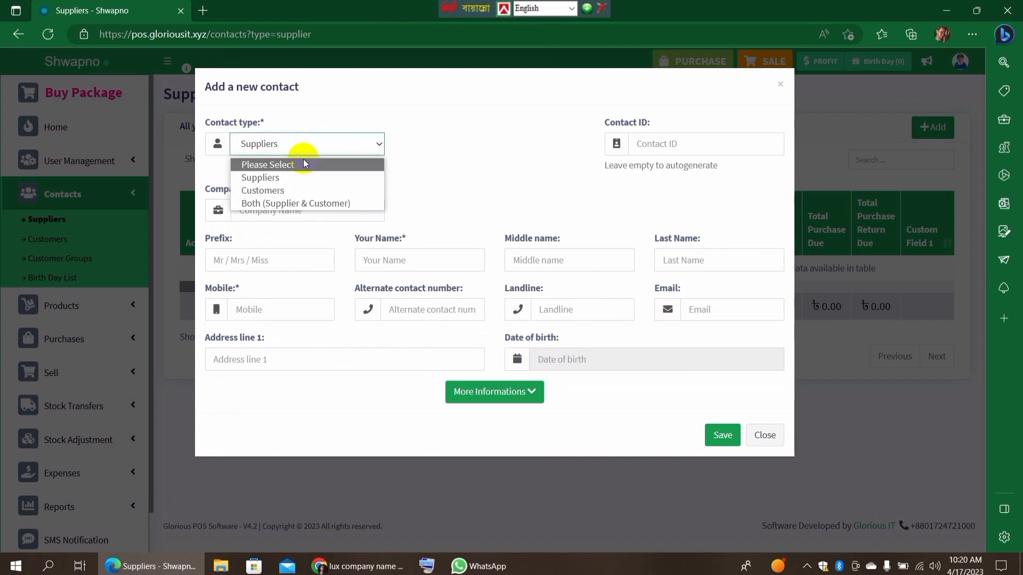
pyautogui.click(266, 179)
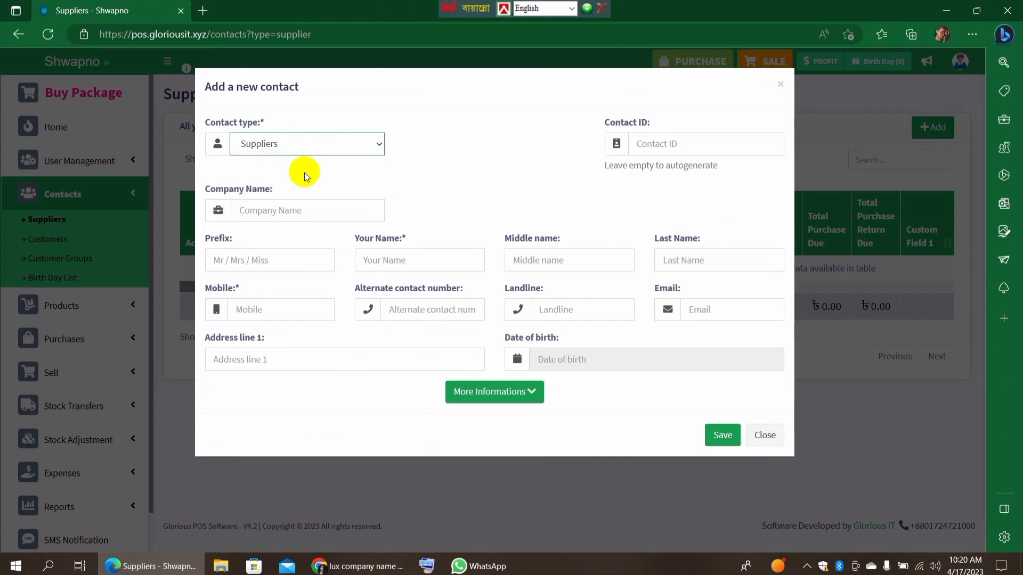
# Enter Lux Industries as the new supplier's company name.
pyautogui.click(315, 212)
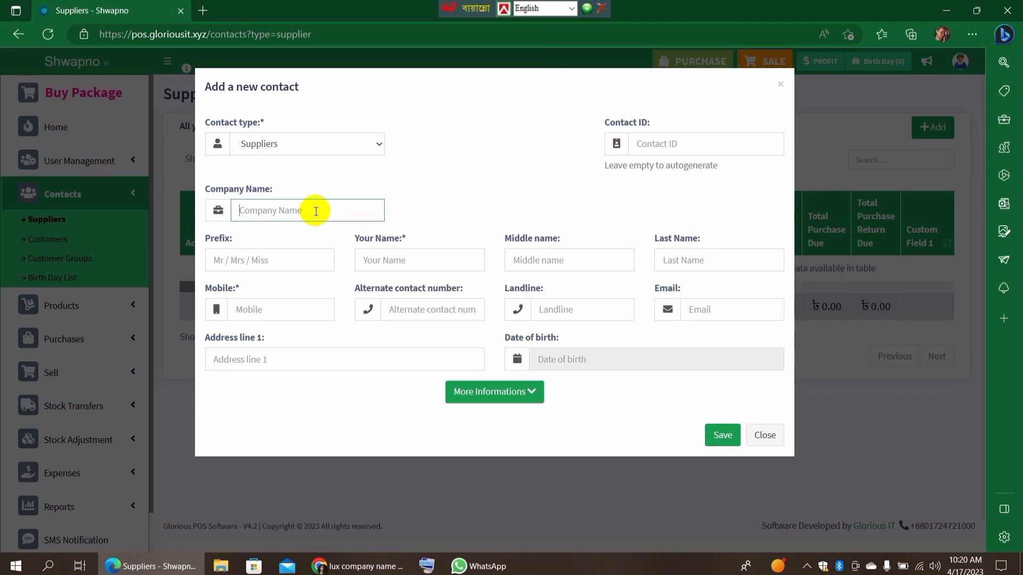
pyautogui.write('Shwapno')
pyautogui.press('BackSpace')
pyautogui.press('BackSpace')
pyautogui.press('BackSpace')
pyautogui.press('BackSpace')
pyautogui.press('BackSpace')
pyautogui.press('BackSpace')
pyautogui.press('BackSpace')
pyautogui.write('Lux Industries')
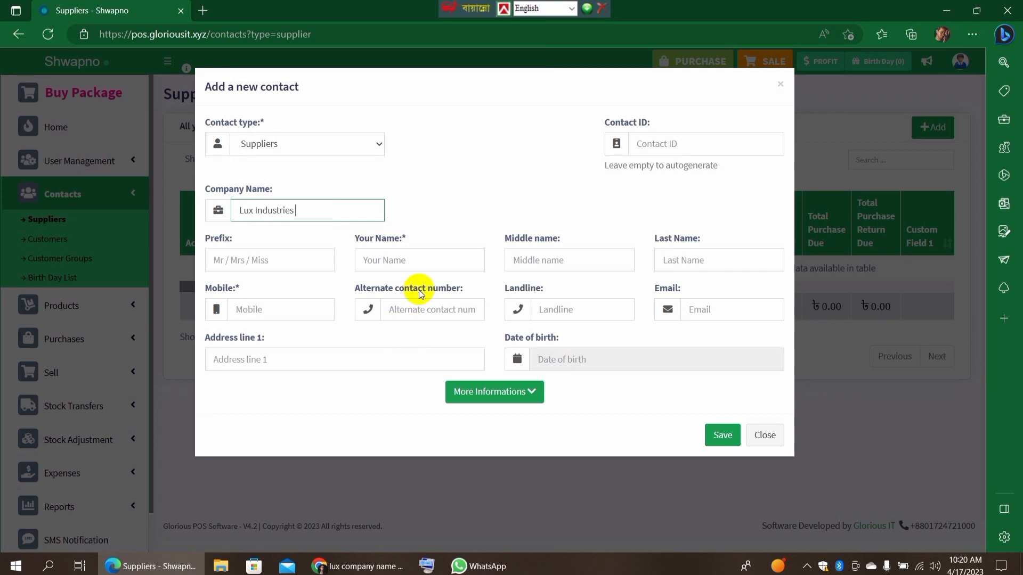
# Enter lux as the supplier's name and fill in the mobile number and first address line.
pyautogui.click(380, 261)
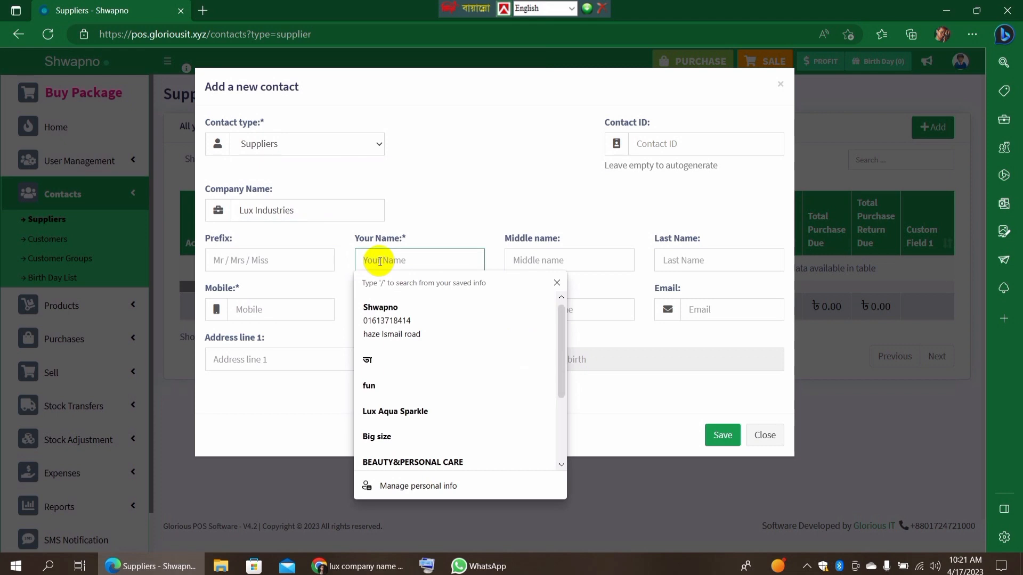
pyautogui.write('lu')
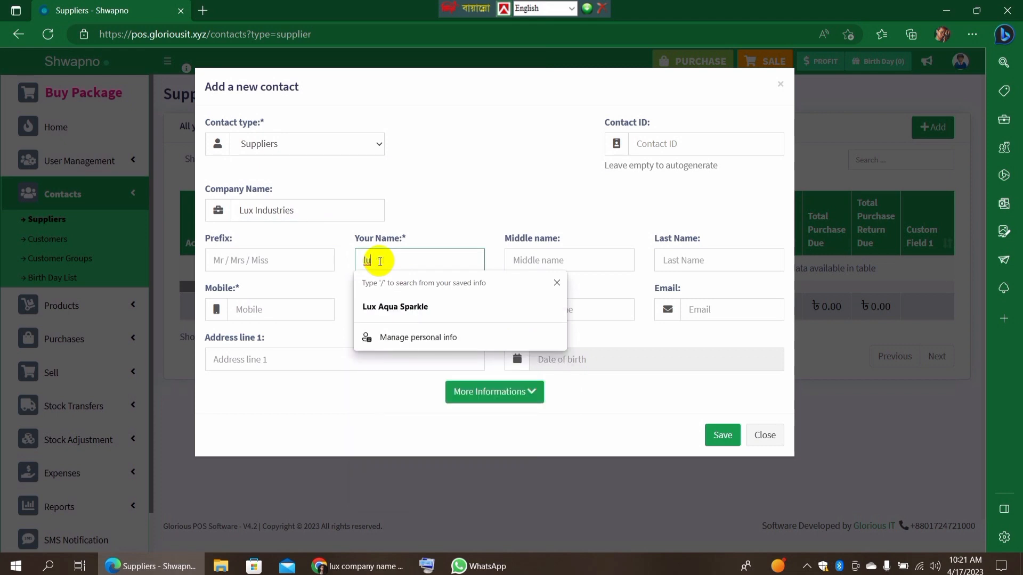
pyautogui.write('x')
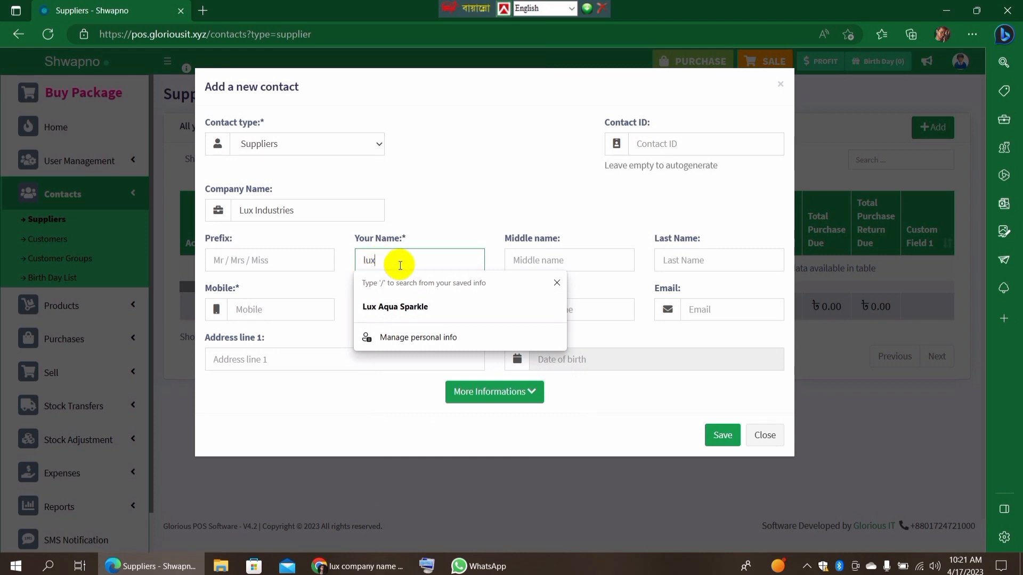
pyautogui.click(486, 201)
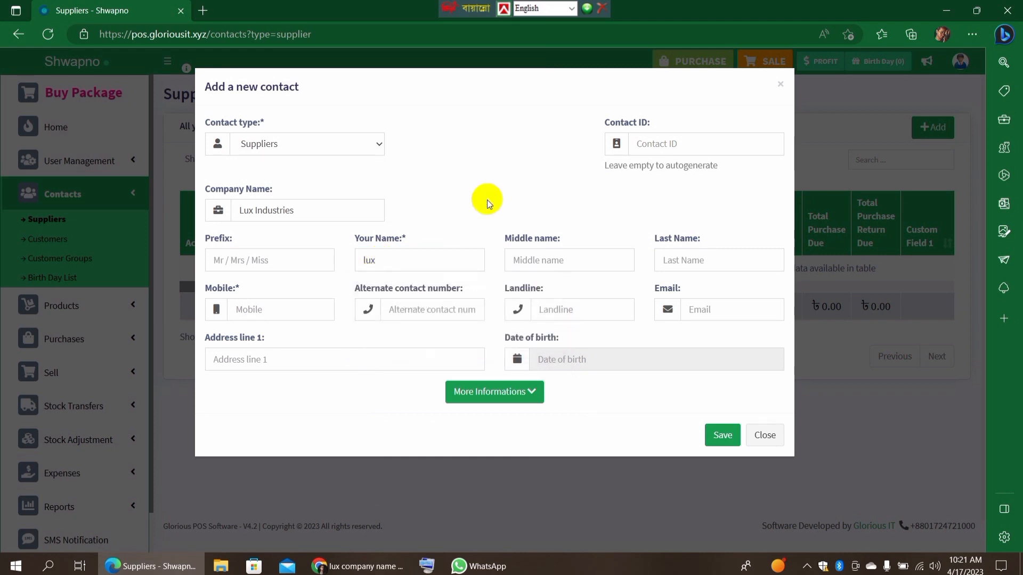
pyautogui.click(255, 313)
pyautogui.click(272, 360)
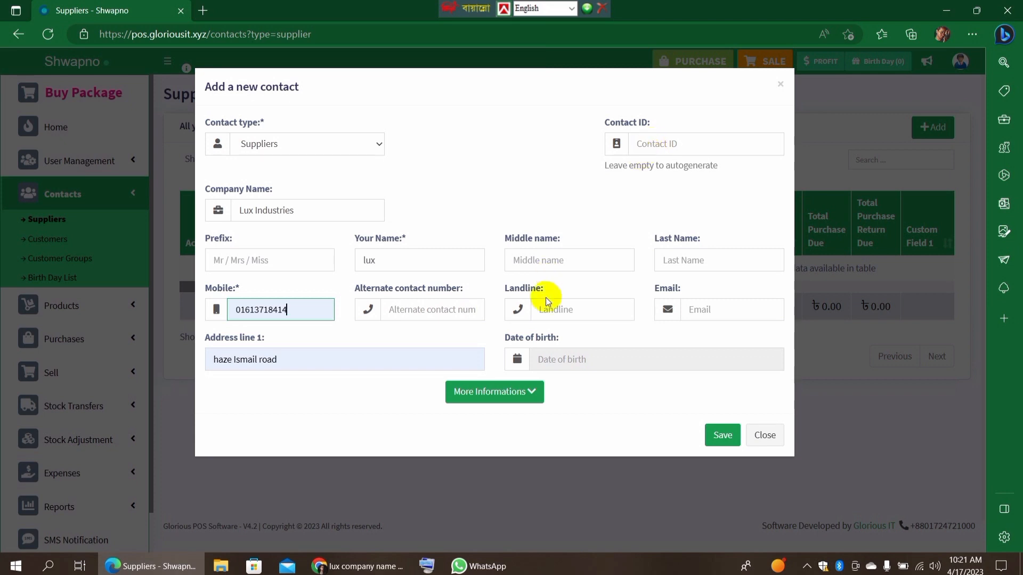
# Look over the optional additional information fields, collapse them again and save the supplier.
pyautogui.click(531, 391)
pyautogui.scroll(-4, 530, 392)
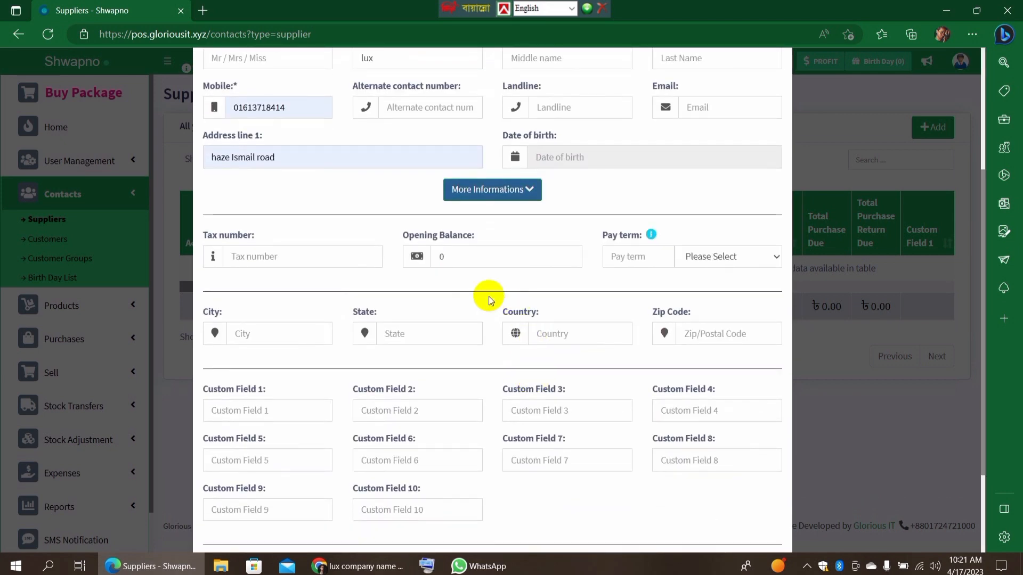
pyautogui.click(527, 187)
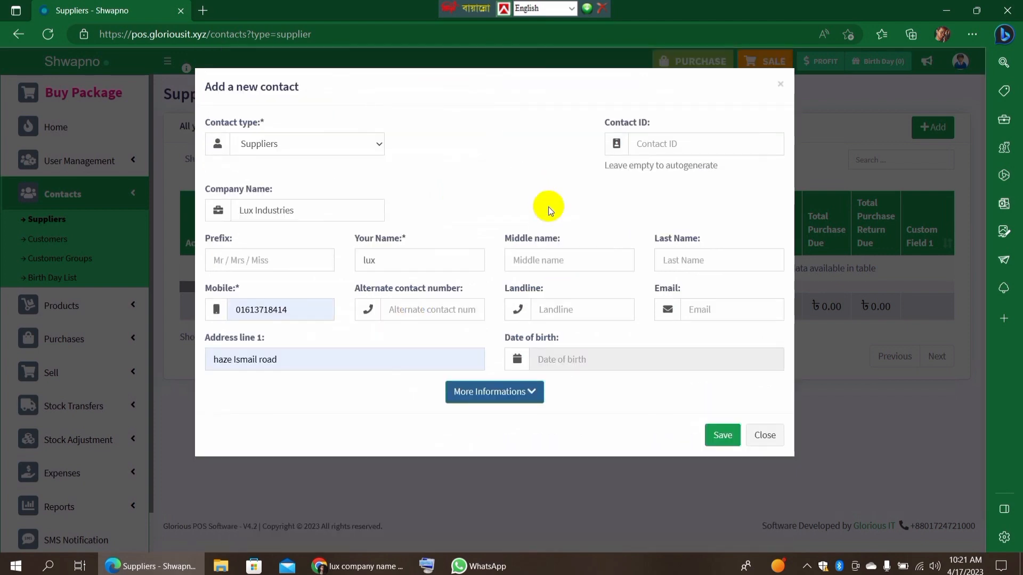
pyautogui.click(722, 438)
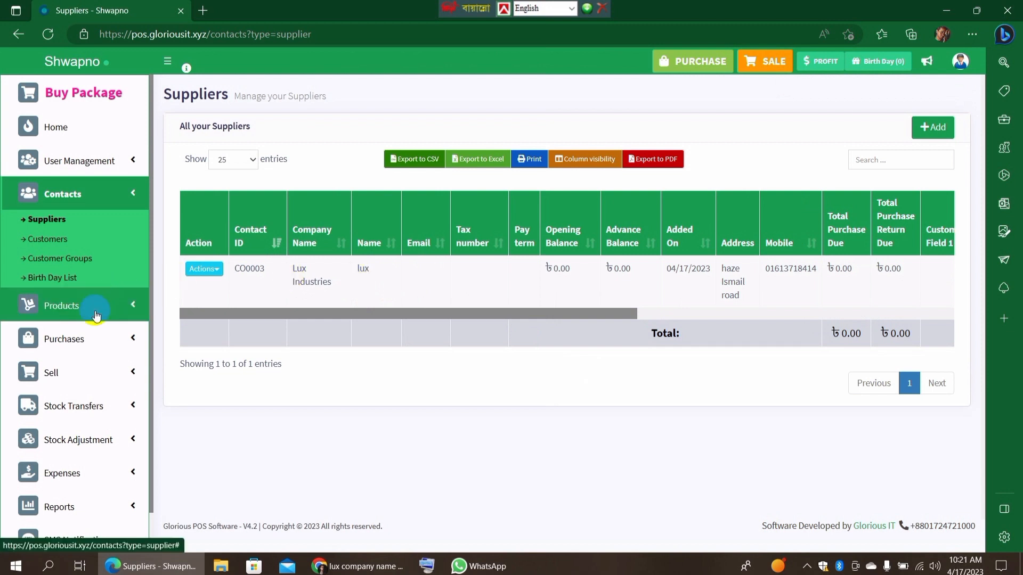
# Start a new purchase from the supplier lux (Lux Industries) with the purchase status Received.
pyautogui.click(91, 339)
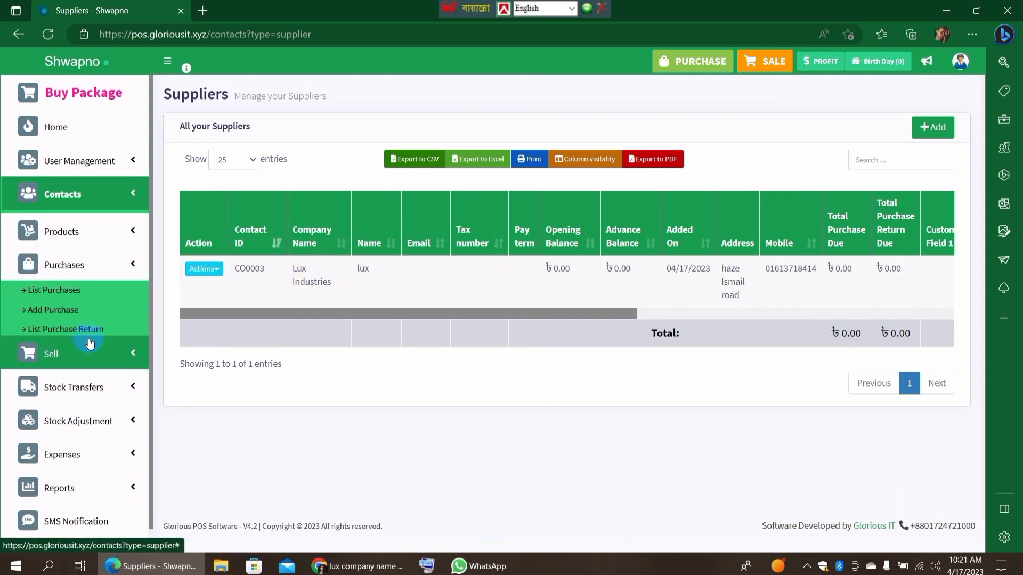
pyautogui.click(75, 309)
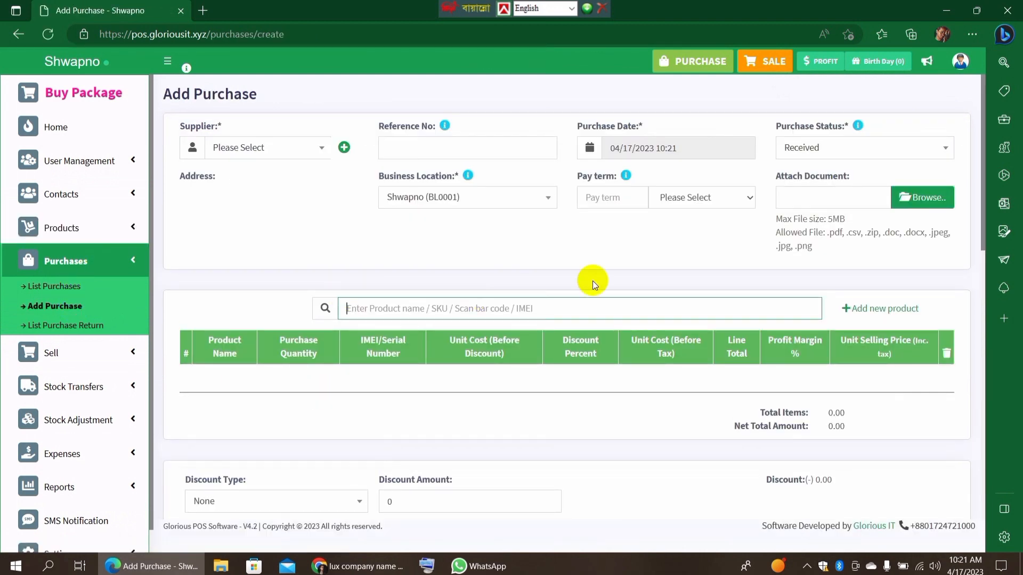
pyautogui.click(317, 148)
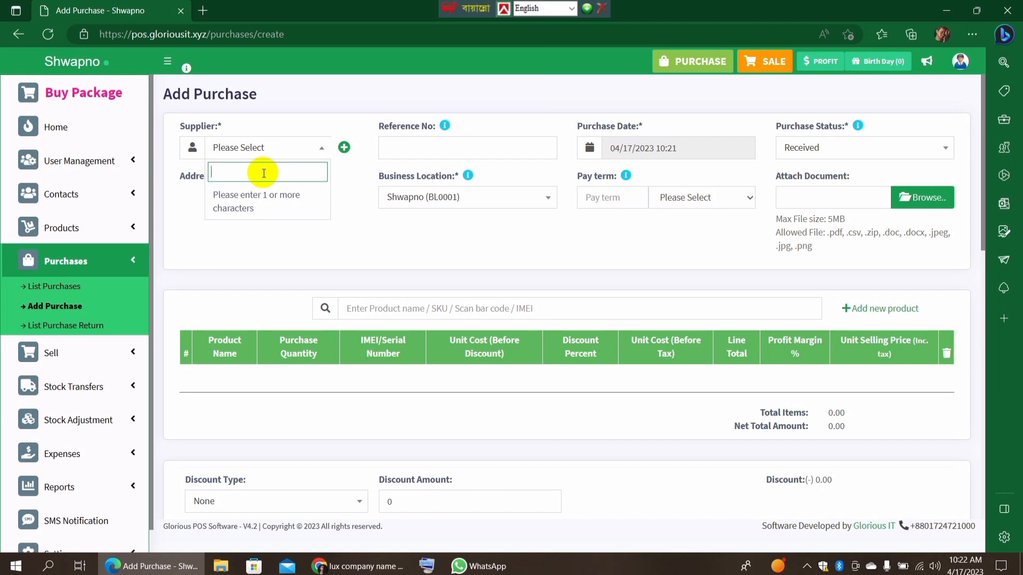
pyautogui.write('lu')
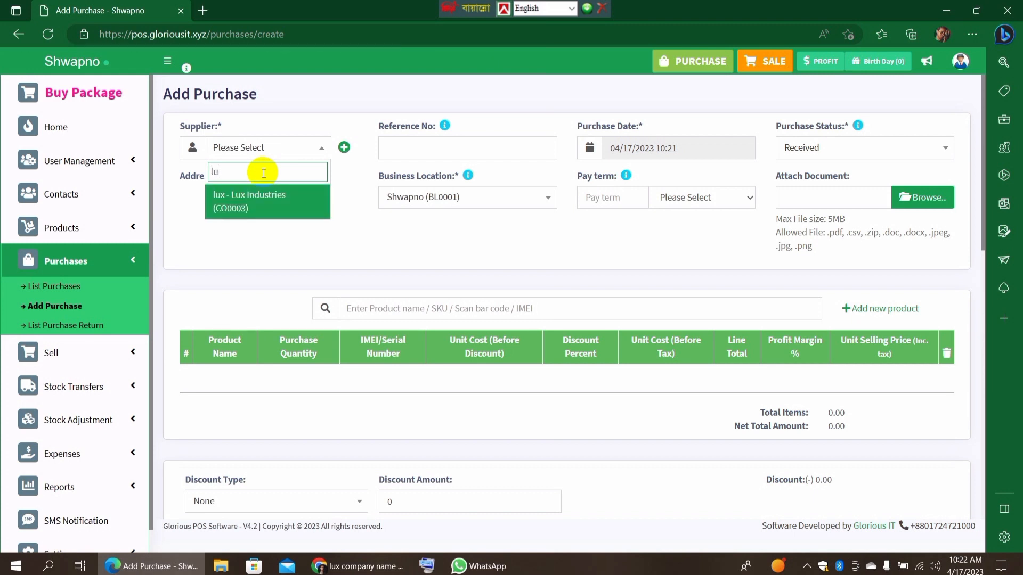
pyautogui.click(261, 205)
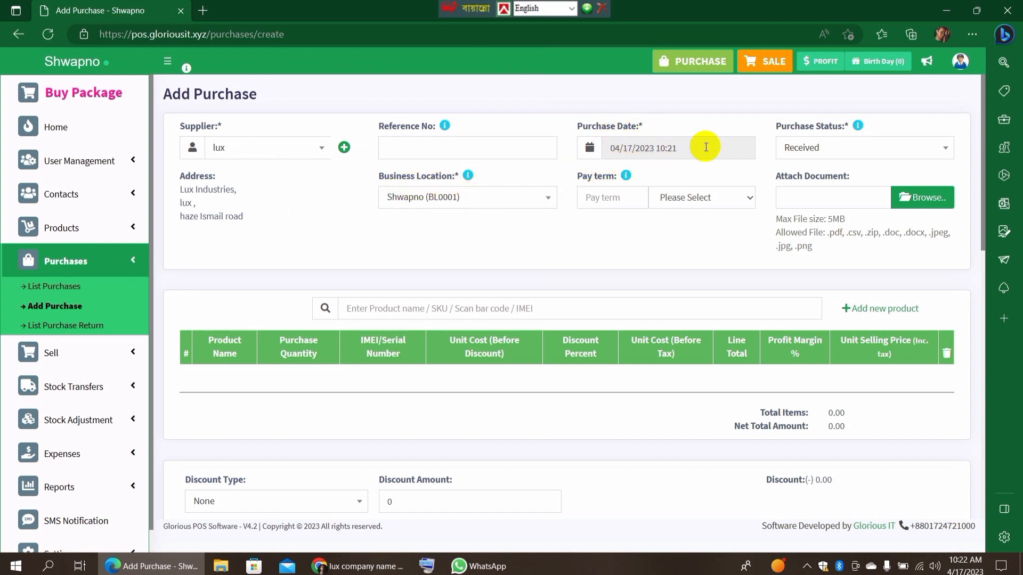
pyautogui.click(900, 142)
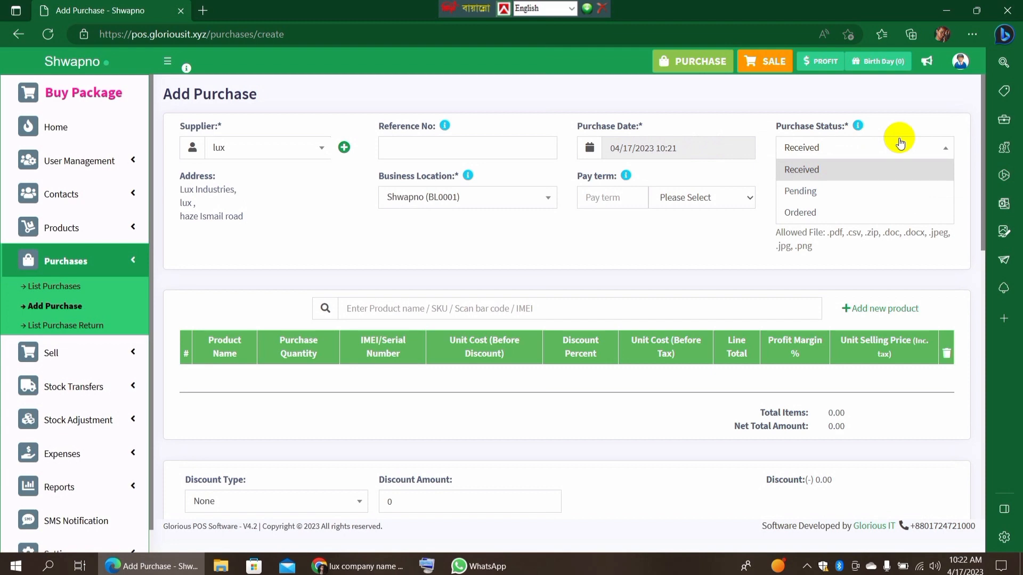
pyautogui.click(811, 173)
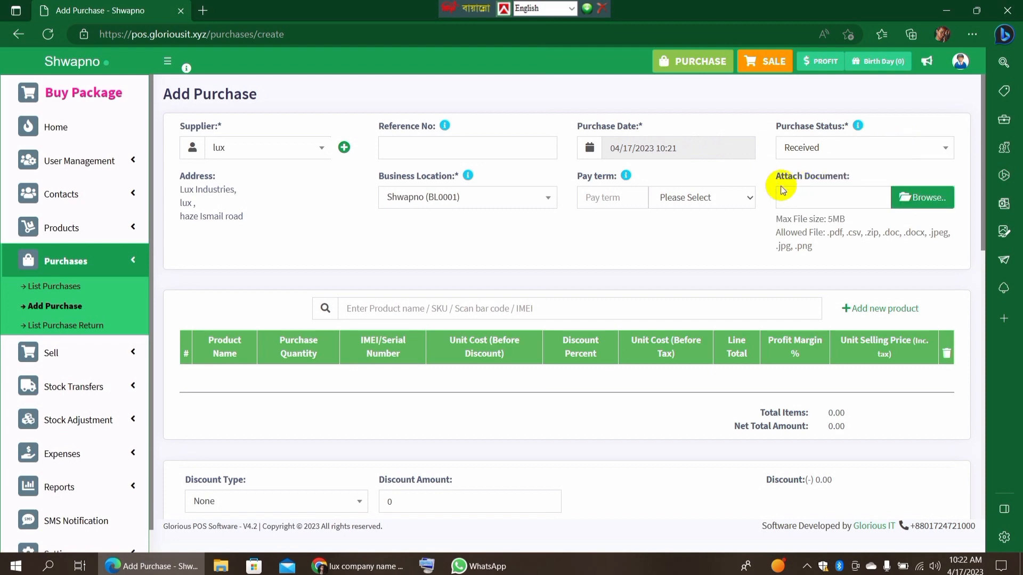
# Add the product Lux Aqua Sparkle (101) to the purchase with a quantity of 10 pieces.
pyautogui.scroll(-2, 753, 208)
pyautogui.scroll(2, 754, 217)
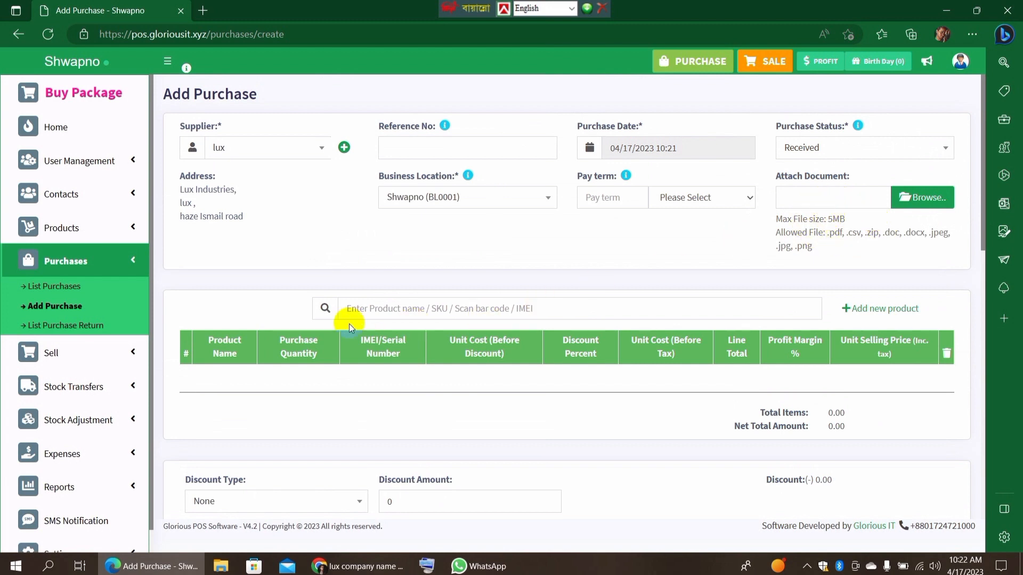
pyautogui.click(367, 307)
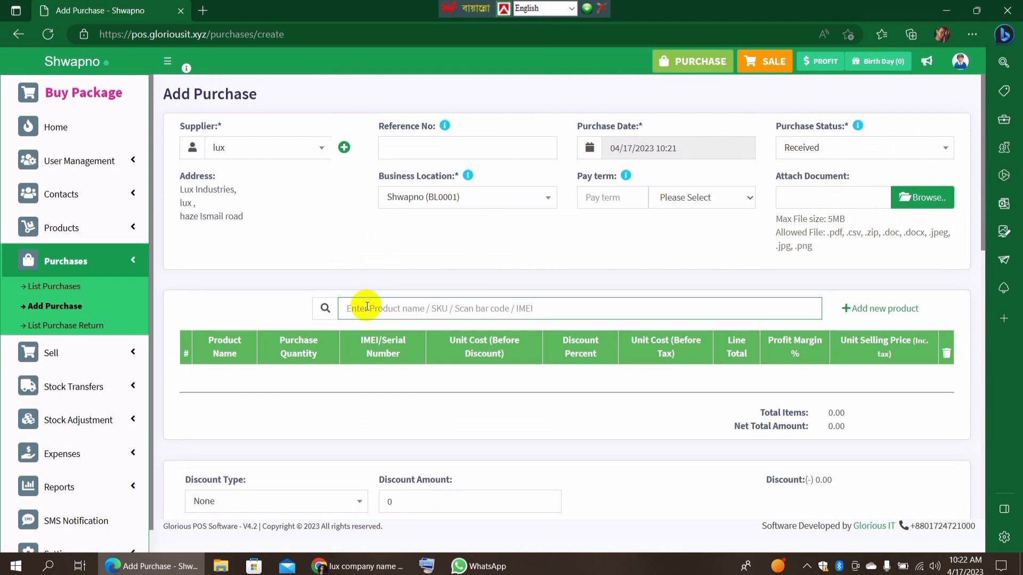
pyautogui.write('101')
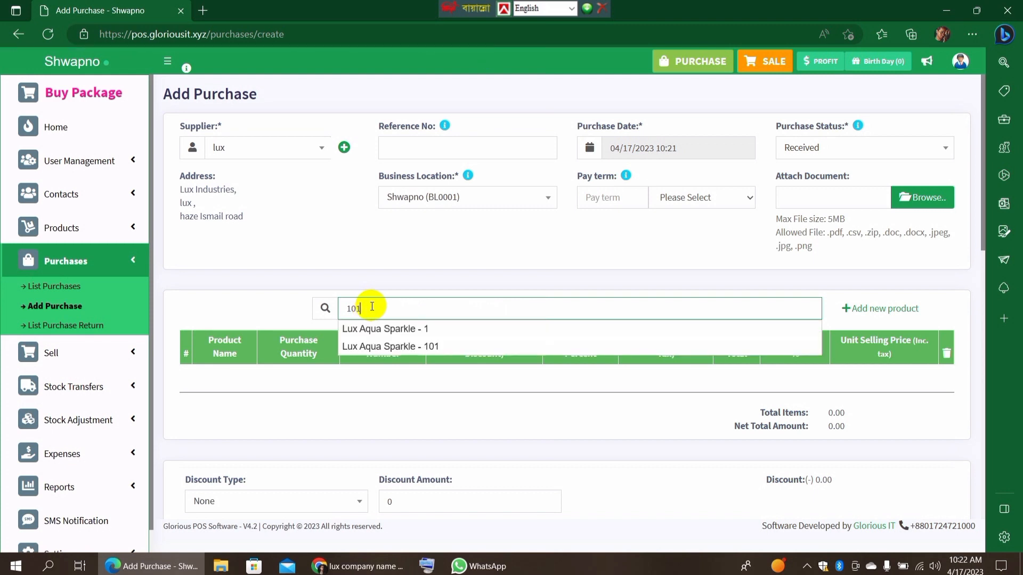
pyautogui.click(427, 346)
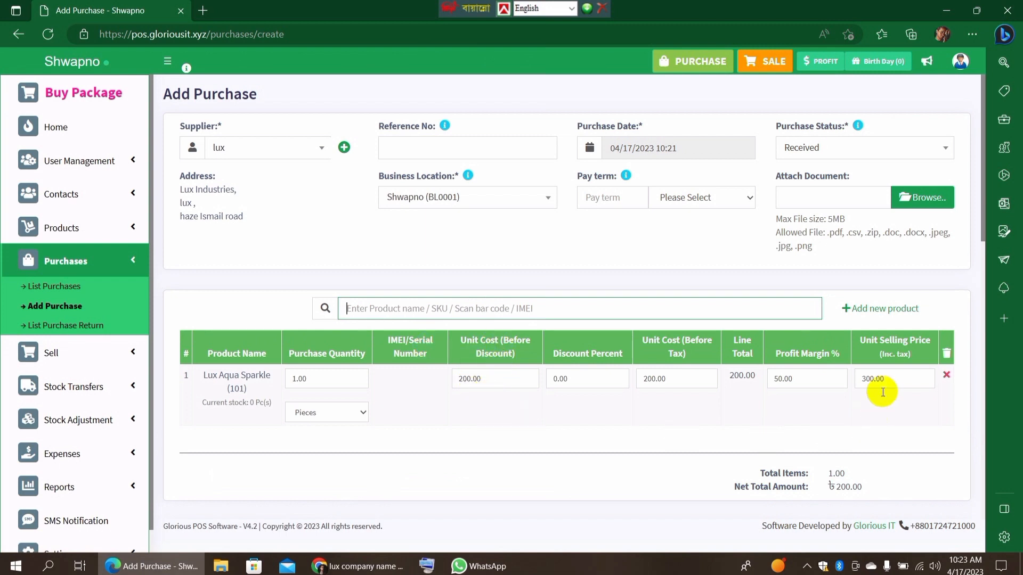
pyautogui.click(320, 378)
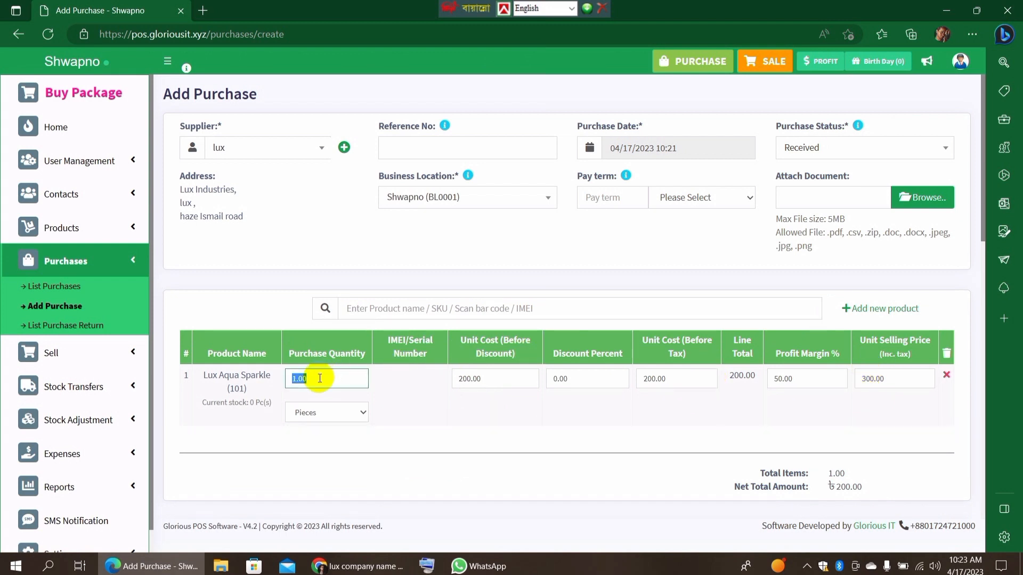
pyautogui.press('BackSpace')
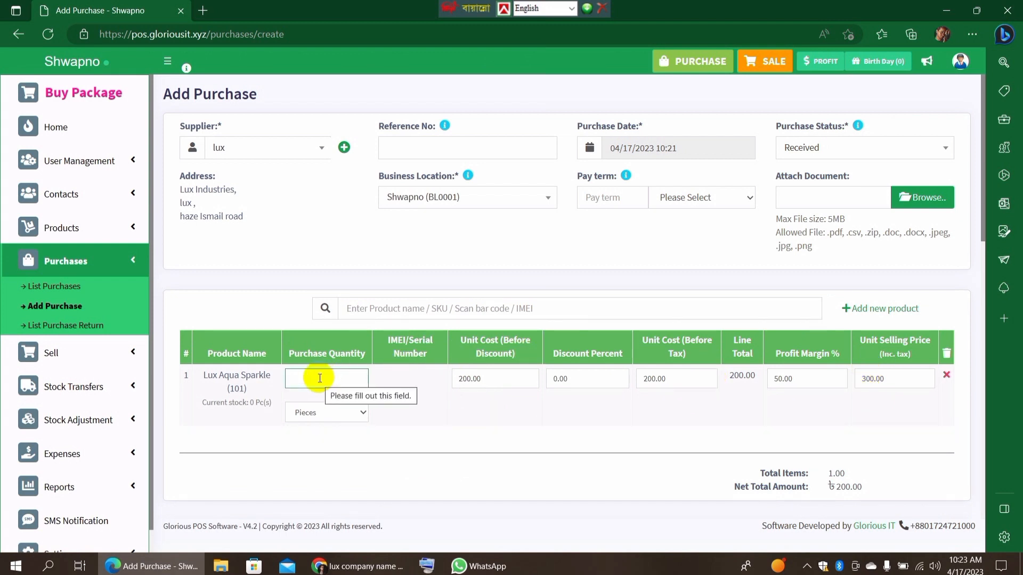
pyautogui.write('10')
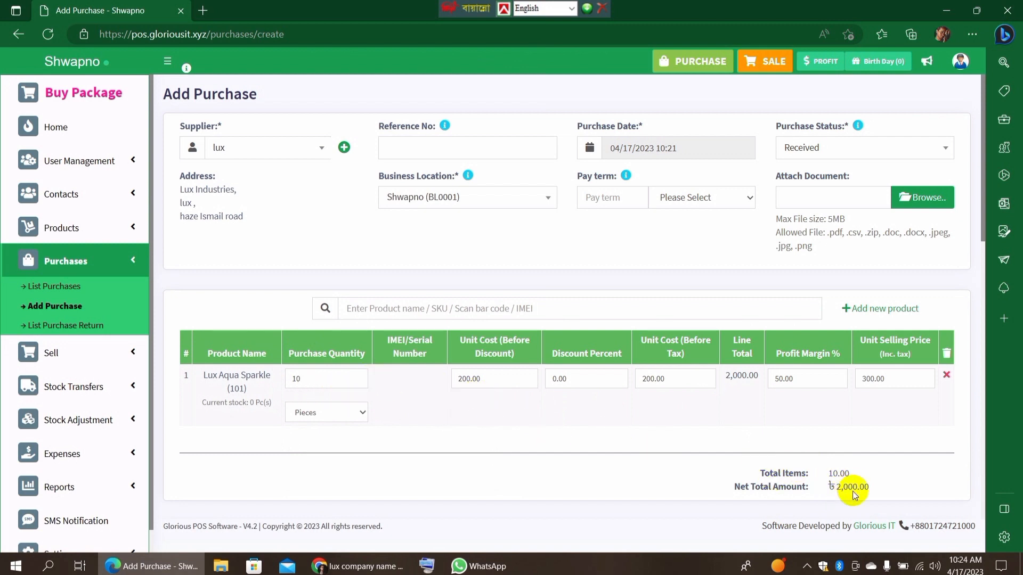
# Enter a supply payment amount of 2000 with Cash as the payment method.
pyautogui.scroll(-2, 846, 491)
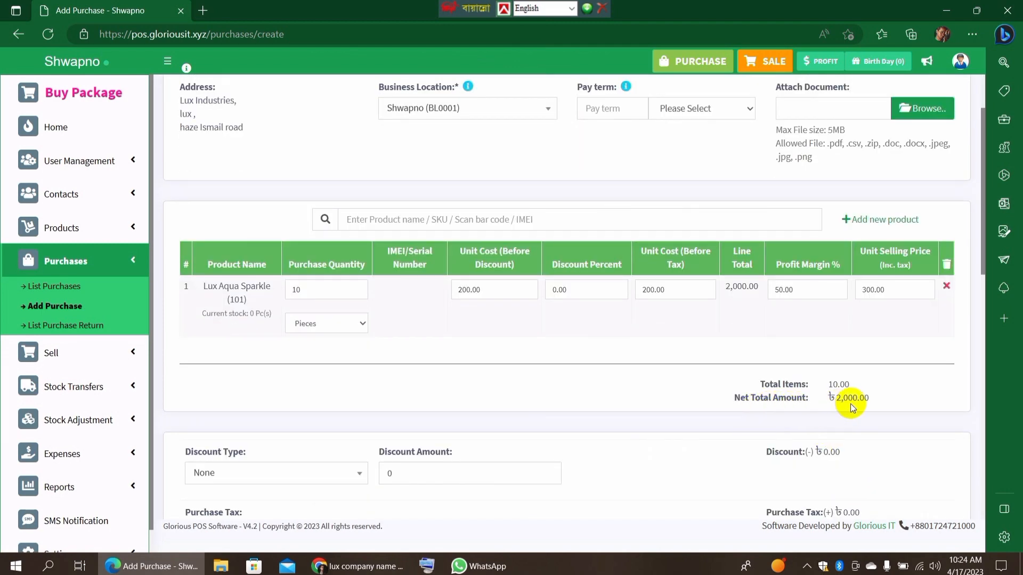
pyautogui.scroll(-1, 881, 402)
pyautogui.scroll(-5, 879, 400)
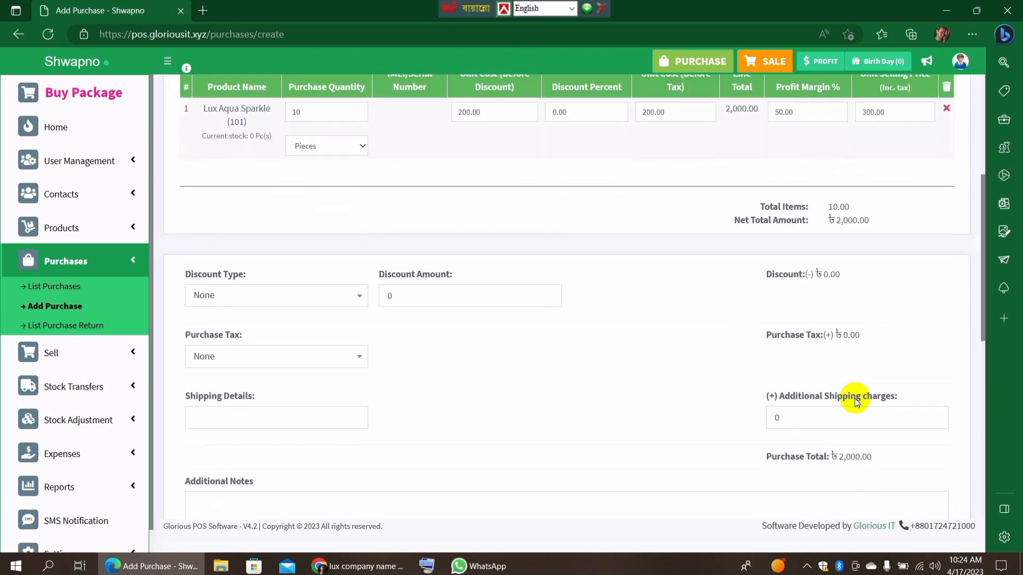
pyautogui.scroll(-3, 849, 399)
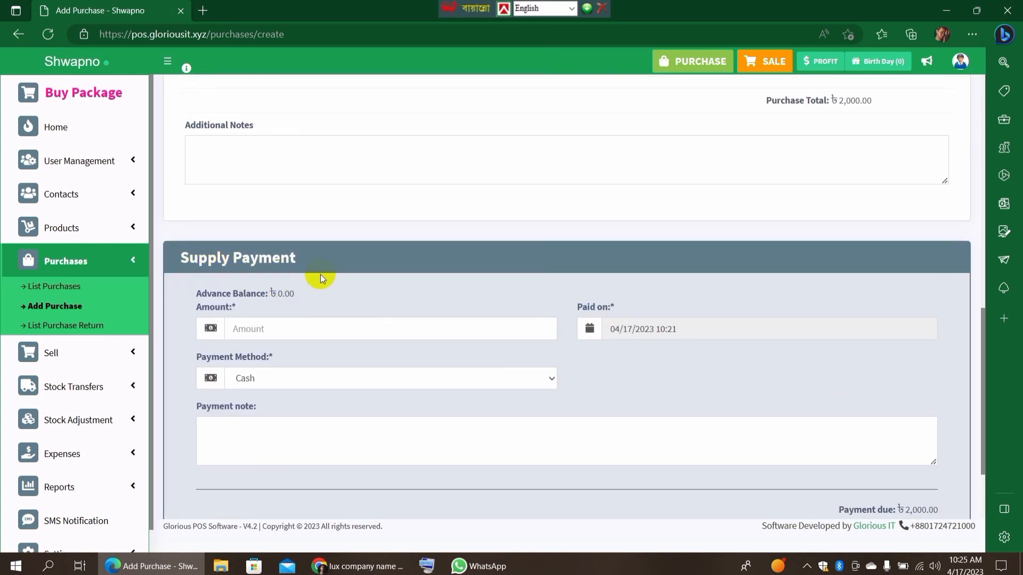
pyautogui.click(258, 328)
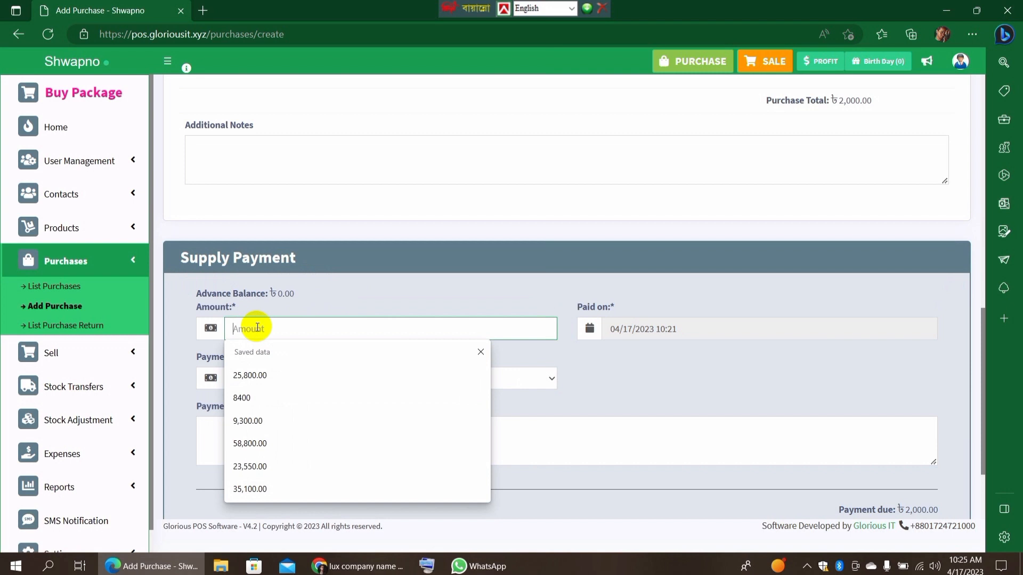
pyautogui.write('2000')
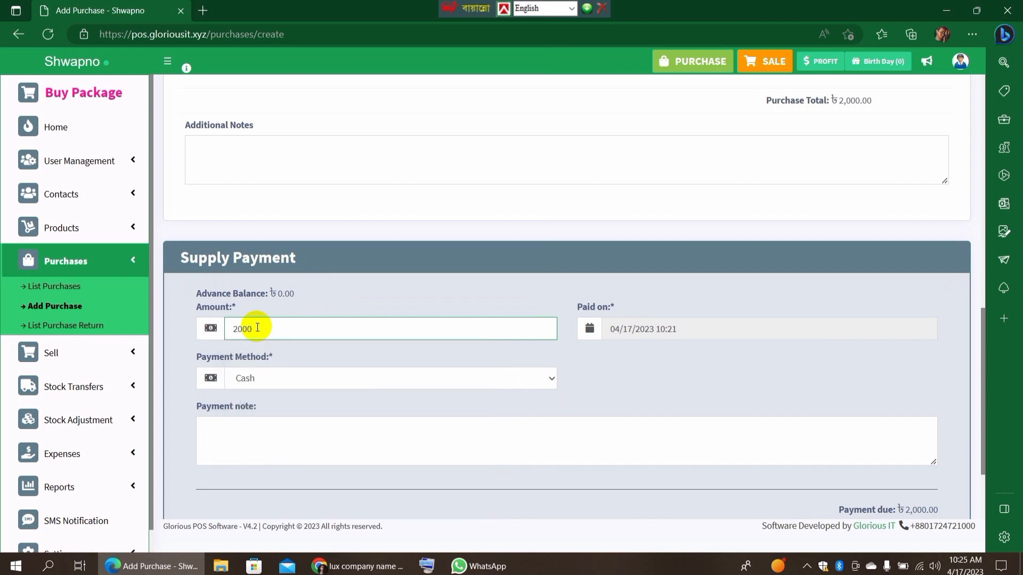
pyautogui.click(541, 379)
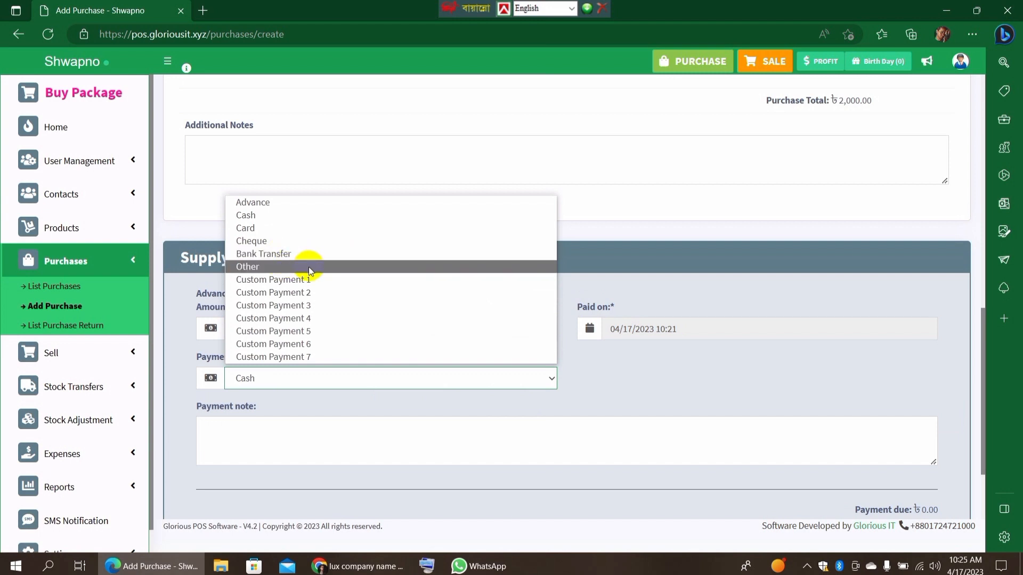
pyautogui.click(483, 379)
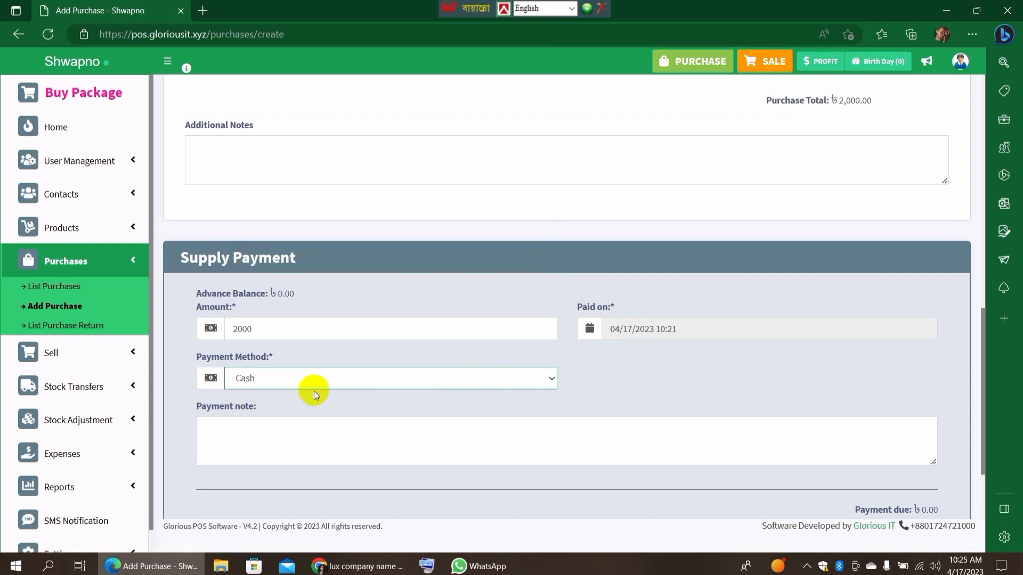
# Turn off the SMS notification for the purchase and save it.
pyautogui.scroll(-2, 624, 379)
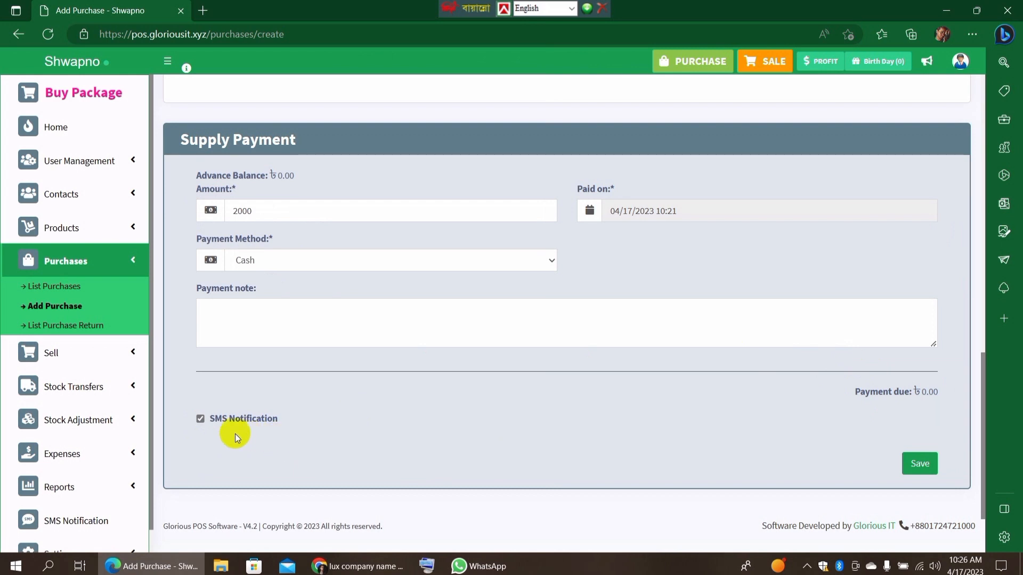
pyautogui.click(201, 420)
pyautogui.click(920, 464)
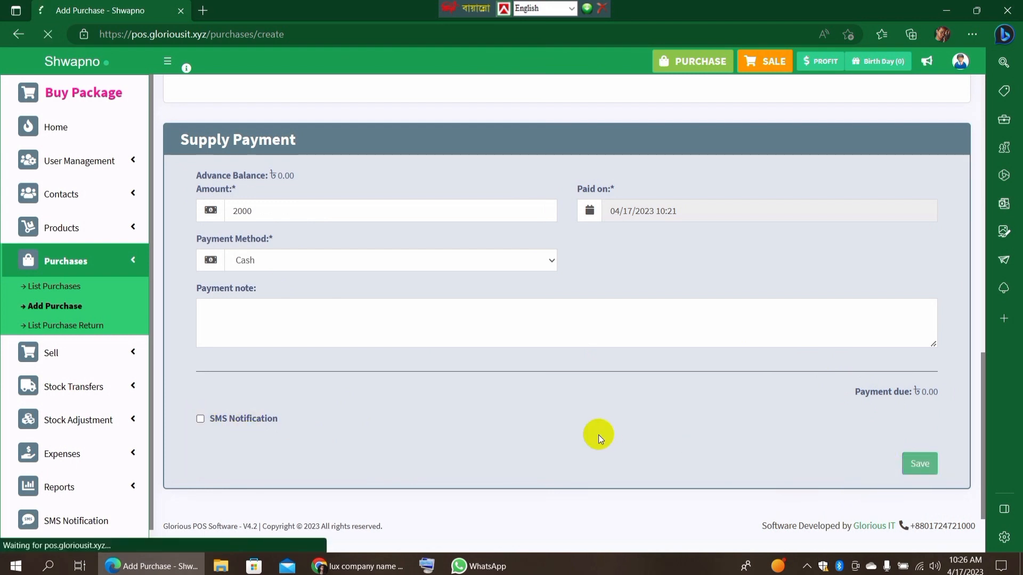